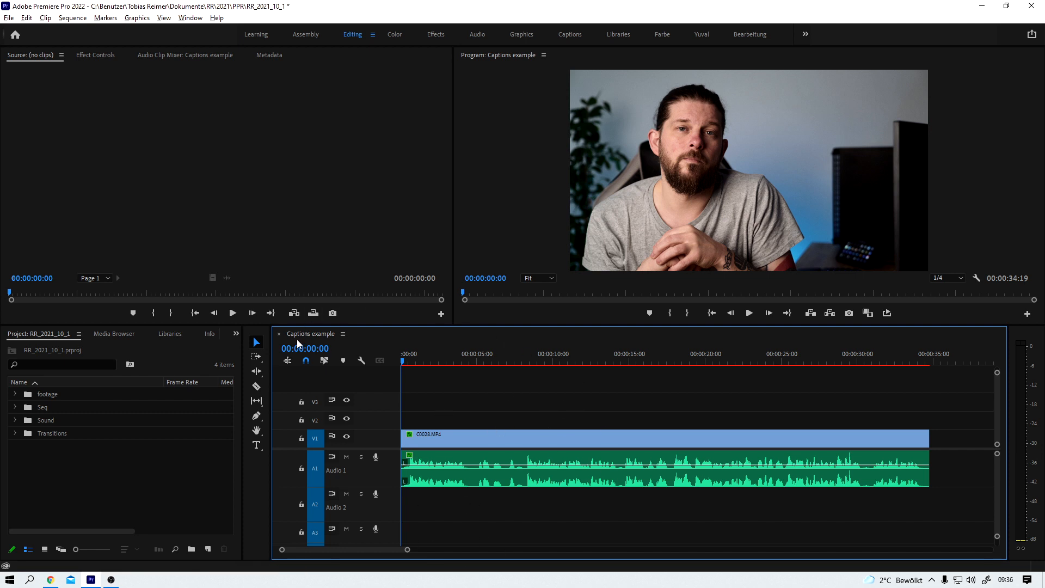
Step: Play the opening seconds of the Captions example sequence and return the playhead to the start
click(748, 314)
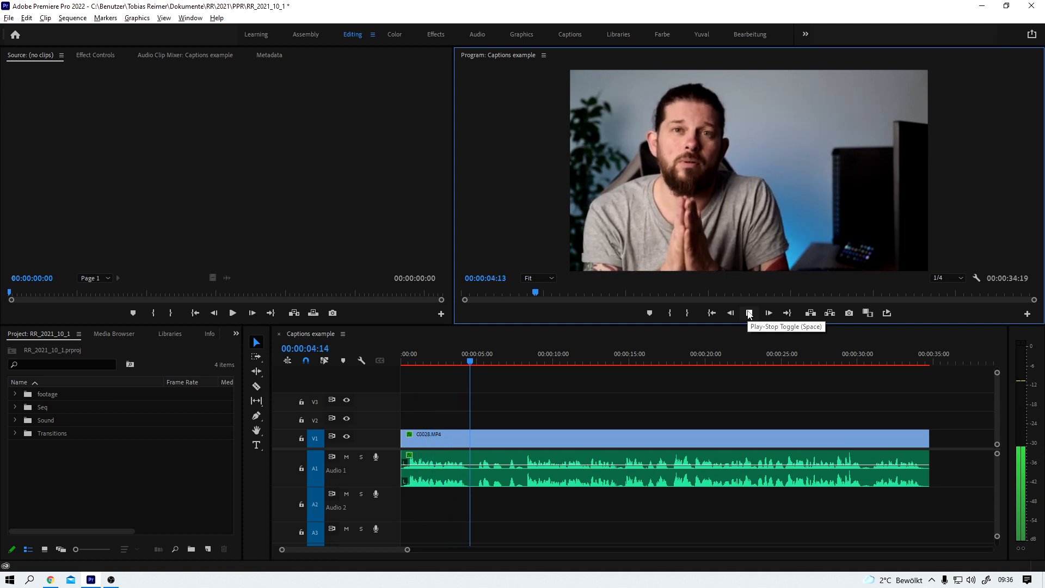
click(749, 314)
click(712, 314)
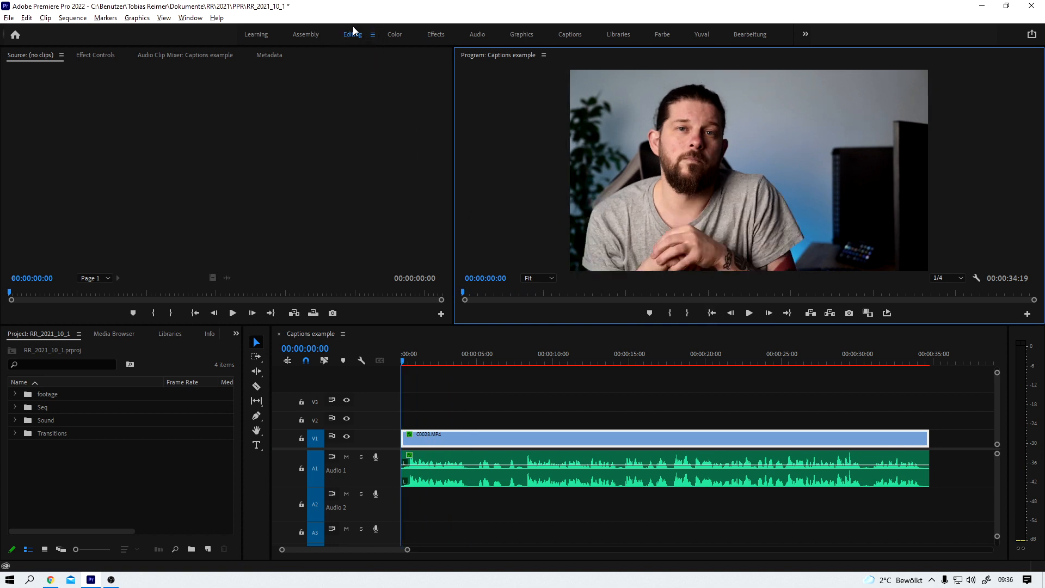
Step: Switch to the Captions workspace and create a new caption track in Subtitle format with no style
click(573, 34)
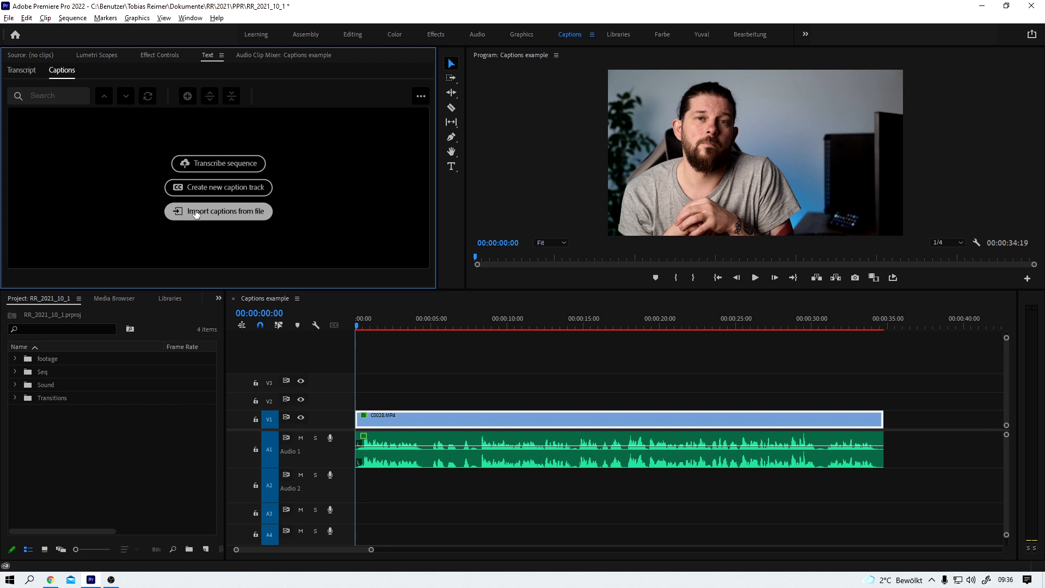
click(215, 188)
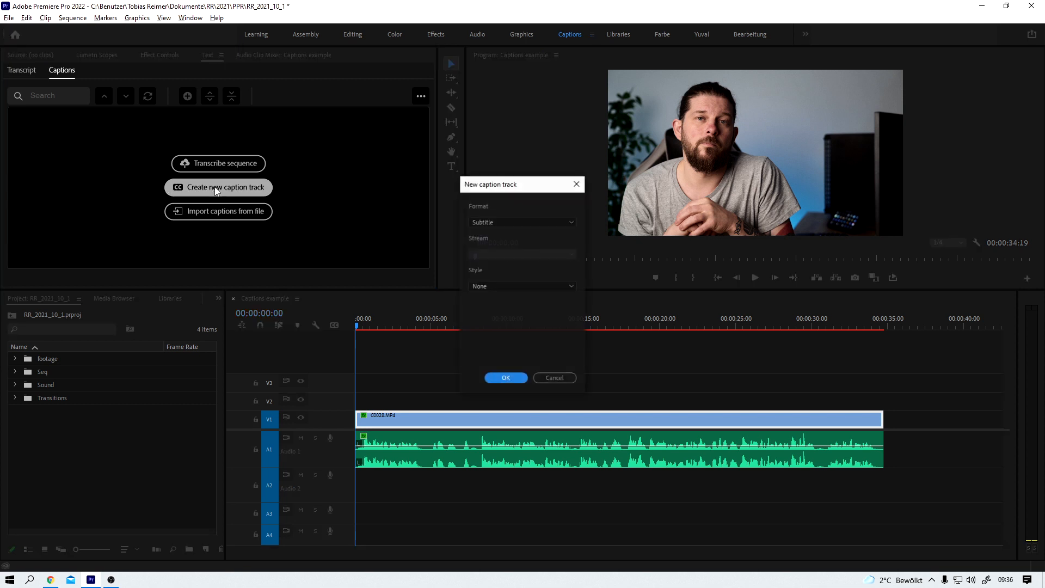
click(516, 376)
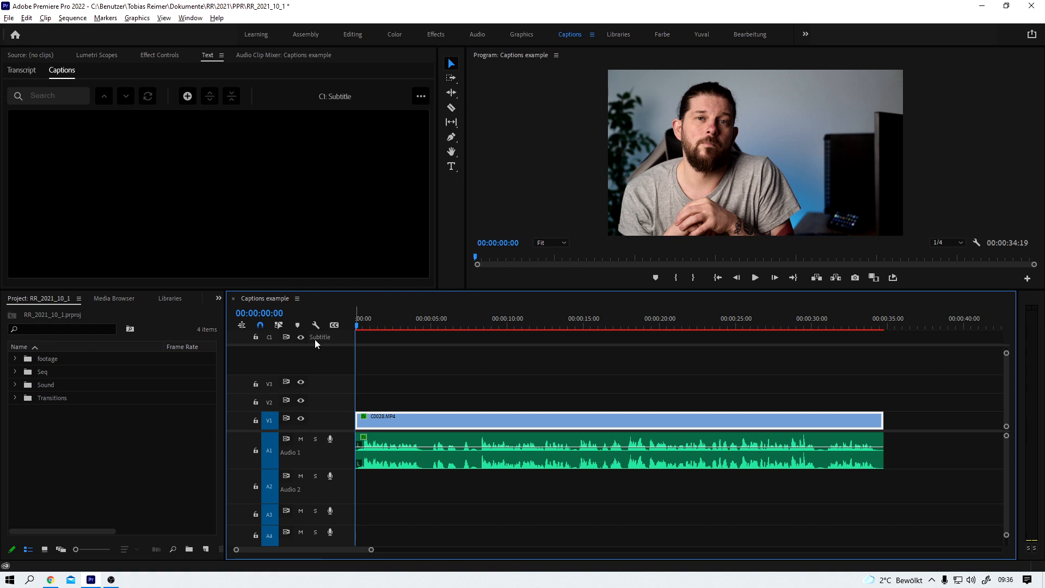
Step: Add a caption at the sequence start reading "Hello and welcome here on RR ..." and extend its end to 00:00:04:15
click(186, 97)
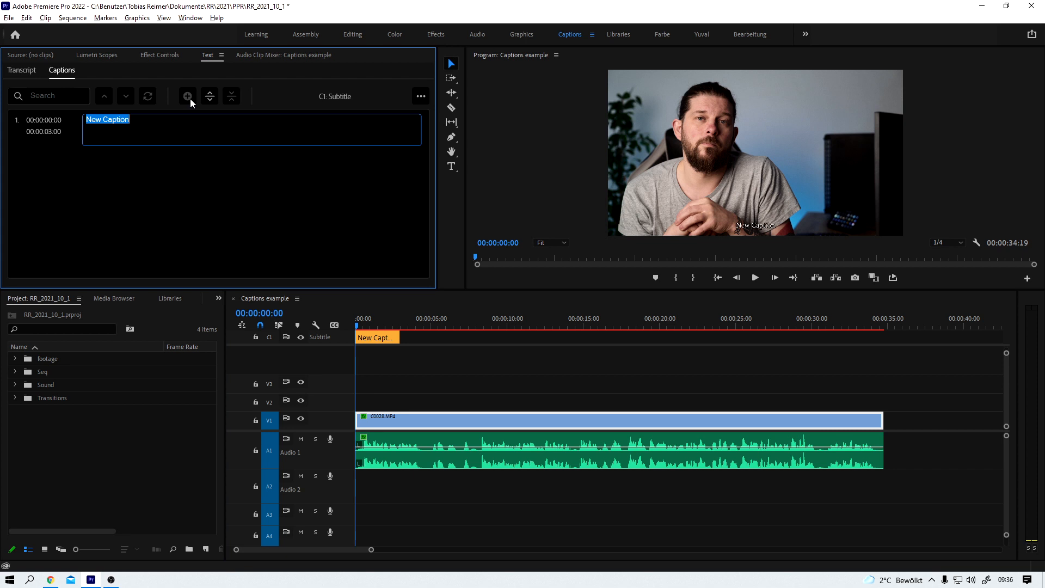
text(Hello and welcome here)
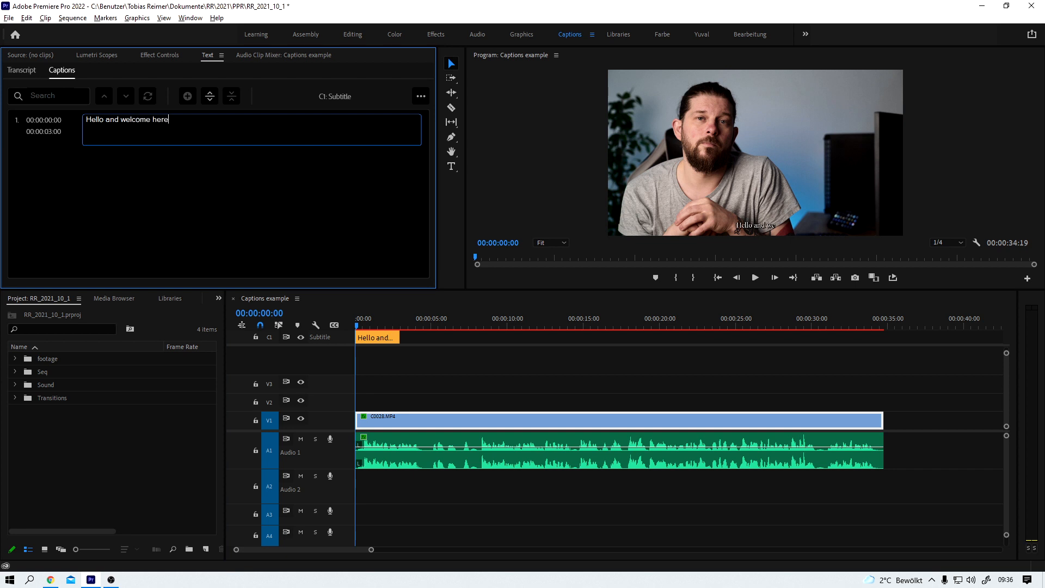
text( on RR ...)
drag(395, 335, 421, 345)
Step: Add a second caption at the end of the first one, 00:00:04:15, reading "you're all doing well!"
click(427, 323)
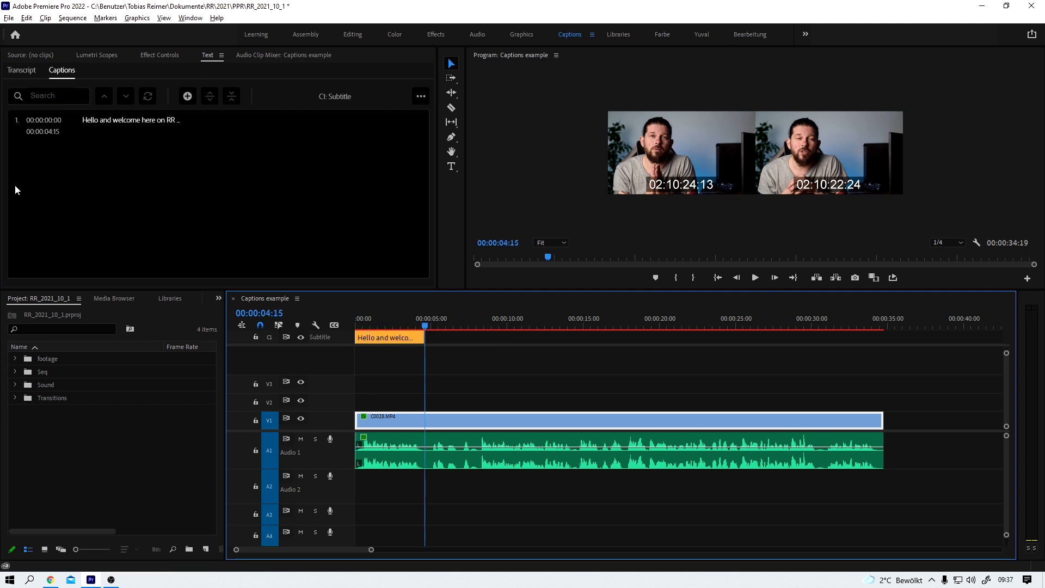
click(187, 96)
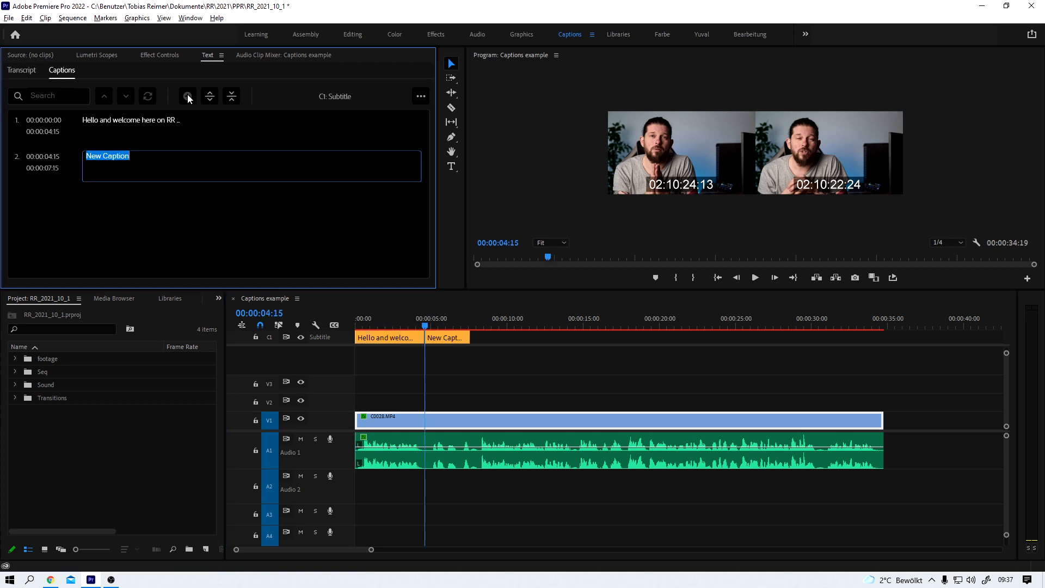
text(you'r)
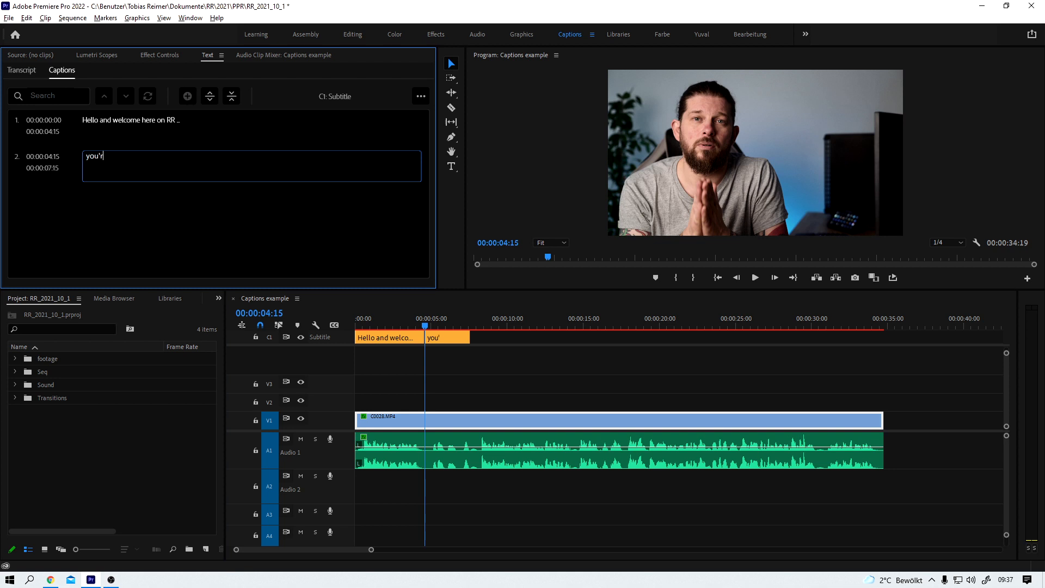
text(e all doing well!)
Step: Play the sequence from the start through both manually written captions
click(723, 280)
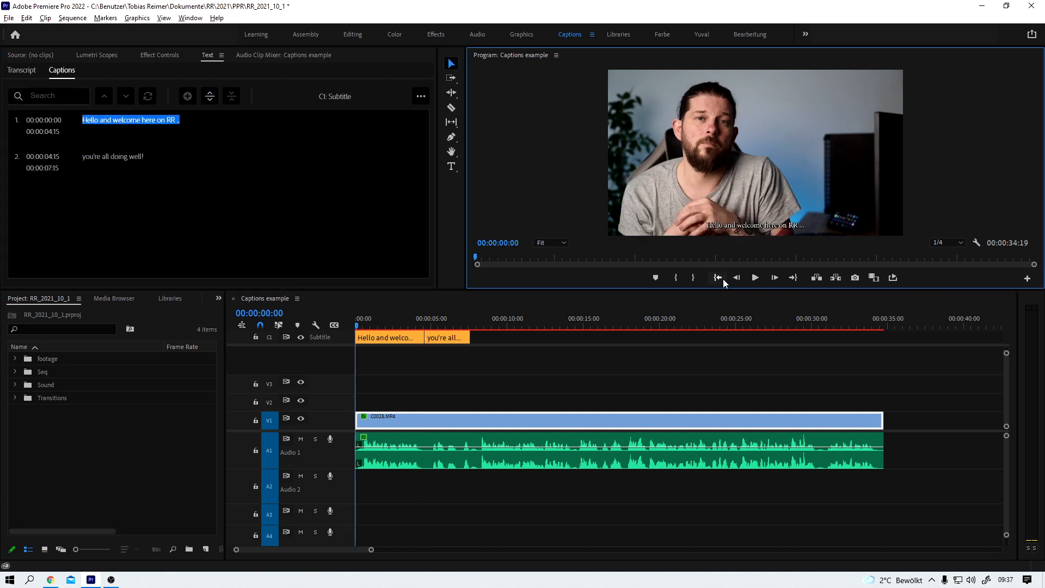
click(755, 279)
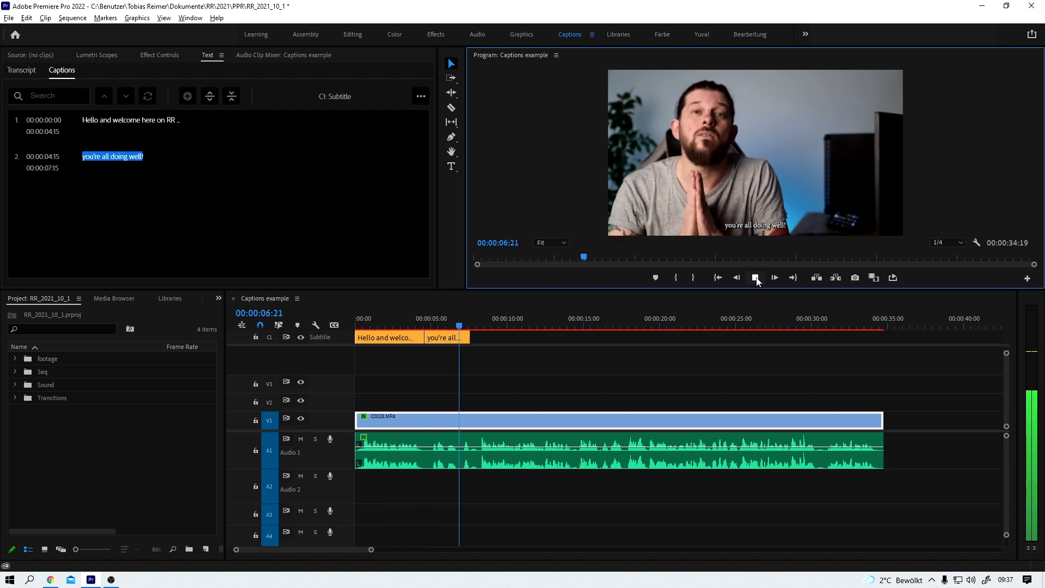
click(756, 278)
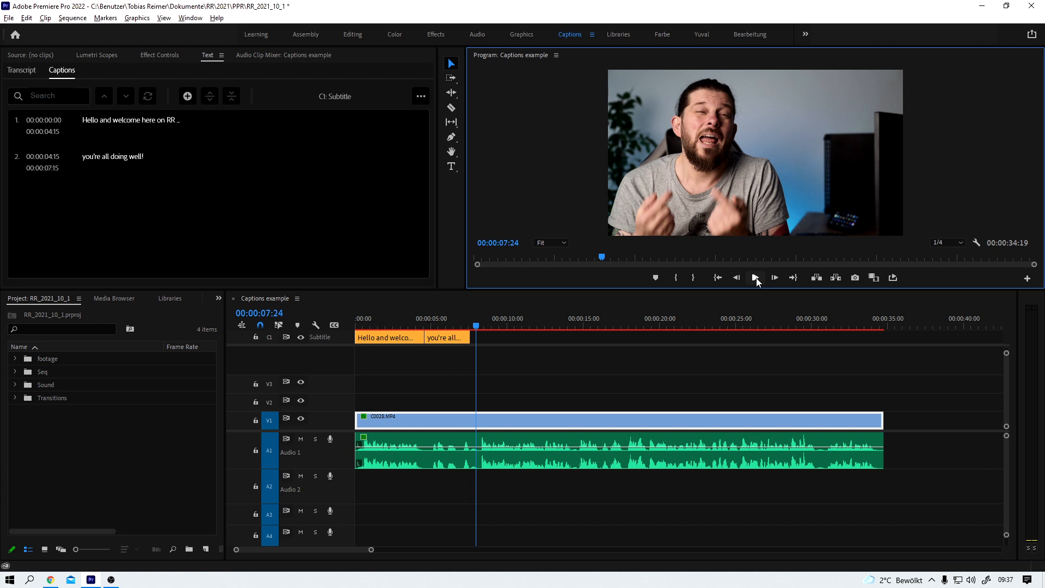
Step: Return the playhead to the sequence start and delete the Subtitle caption track with its two captions
click(717, 278)
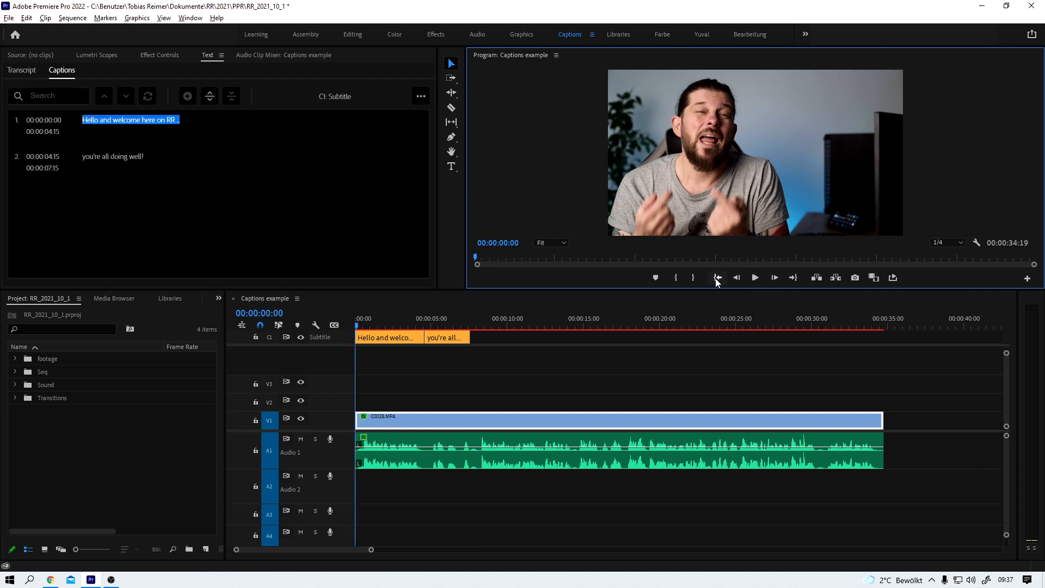
right_click(333, 336)
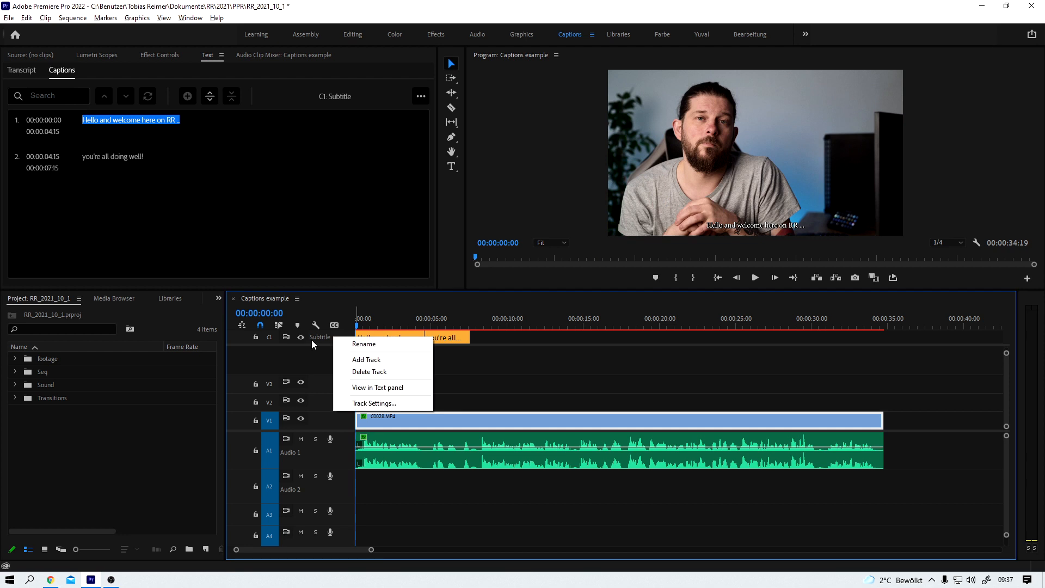
click(386, 373)
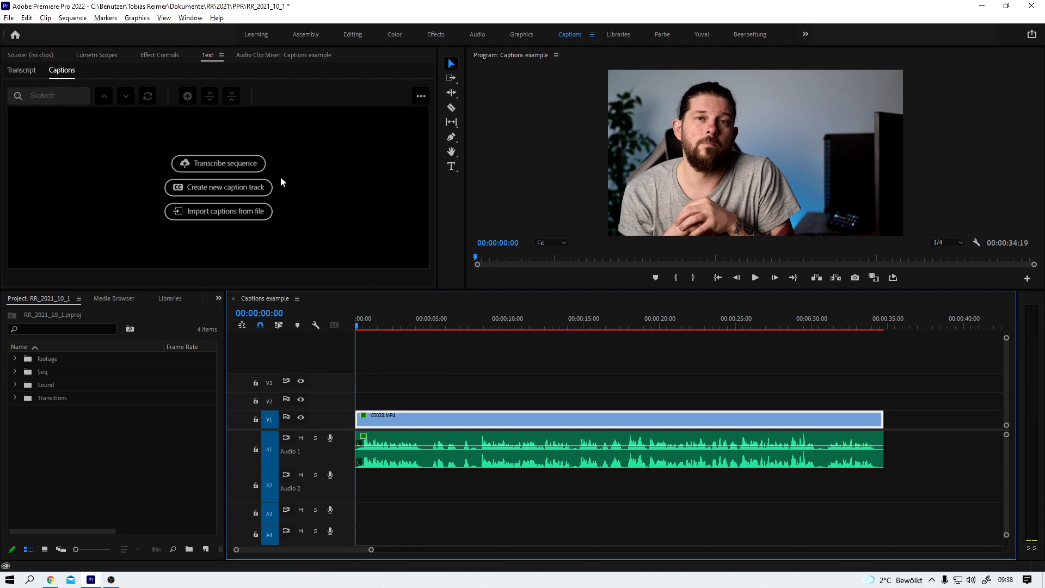
Step: Transcribe the sequence using the audio on track Audio 1 with English as the language
click(233, 163)
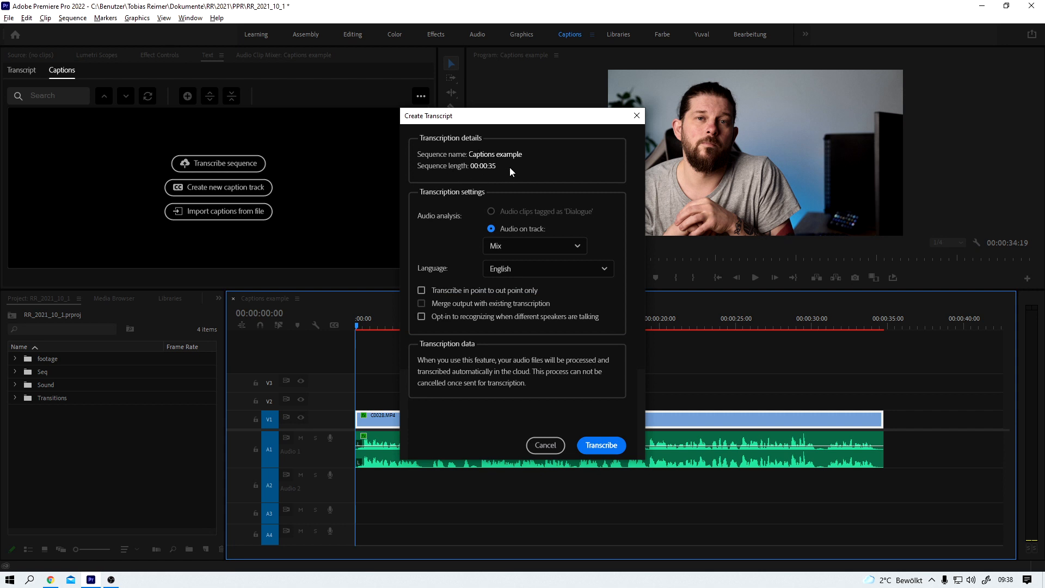
click(574, 247)
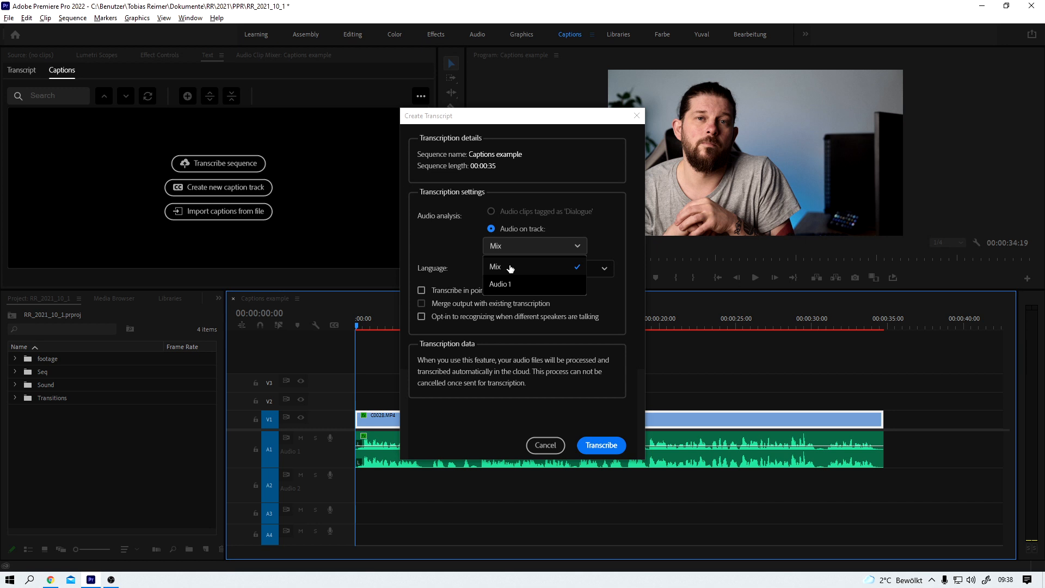
key(Escape)
click(512, 286)
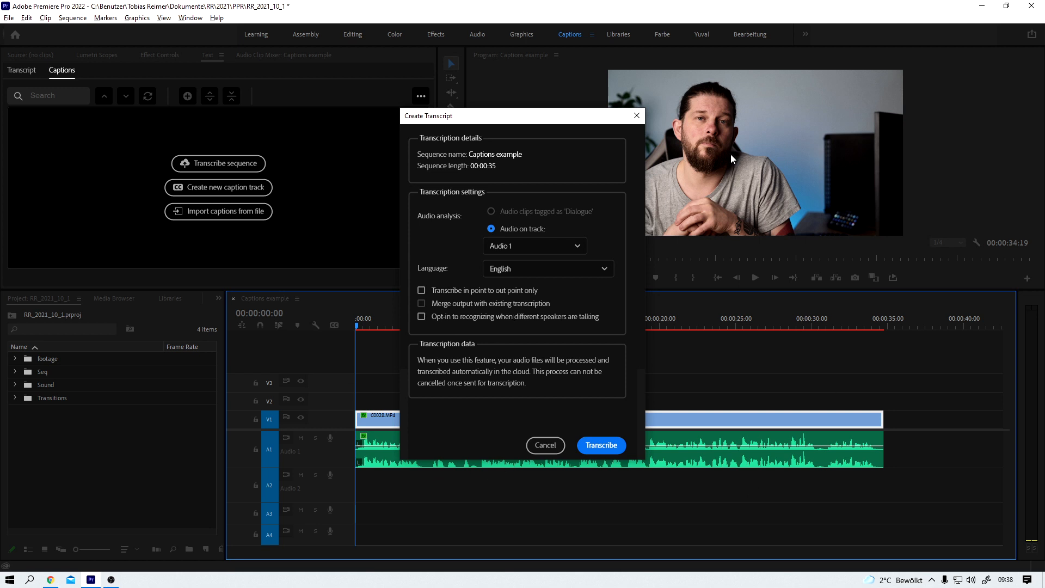
click(602, 446)
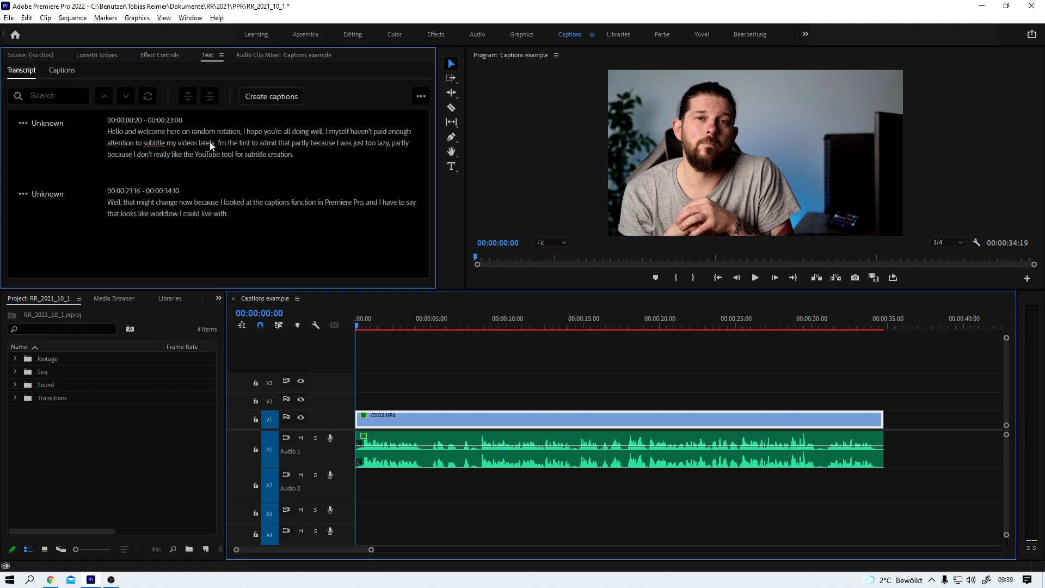
Step: Create a blank subtitle track with the Subtitle Default preset, and delete it from the timeline
click(271, 97)
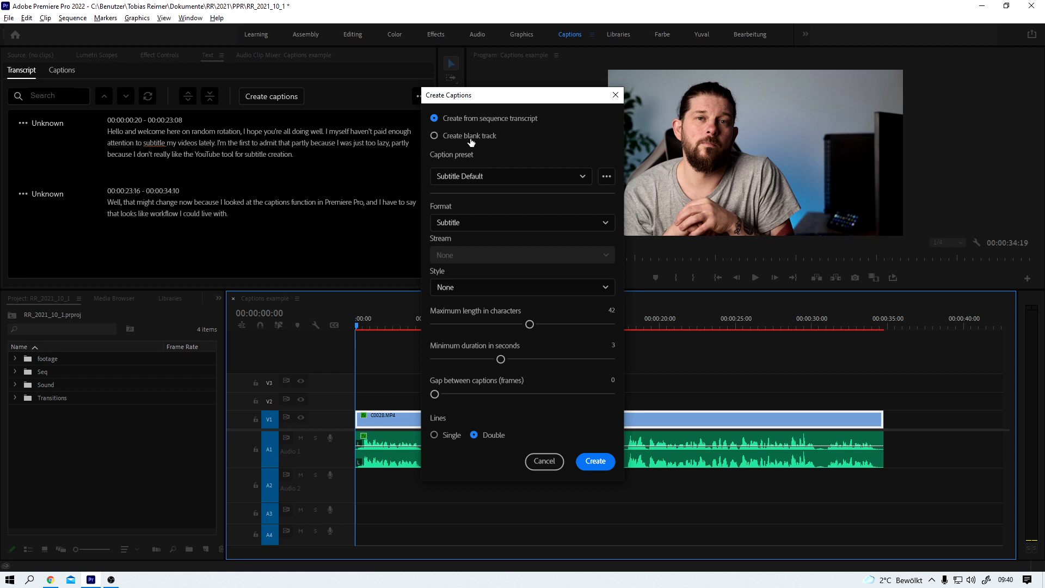
click(435, 136)
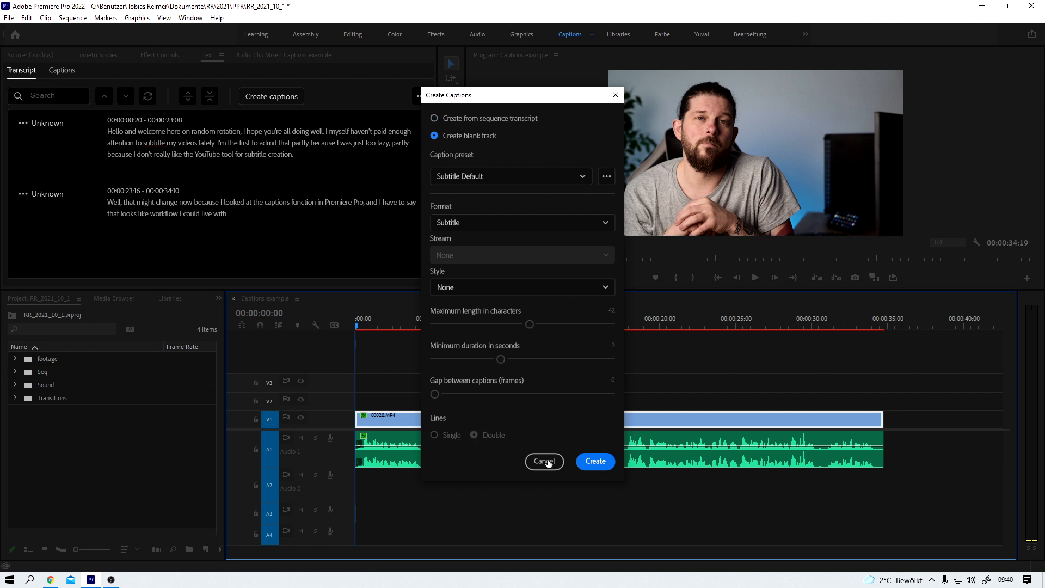
click(598, 461)
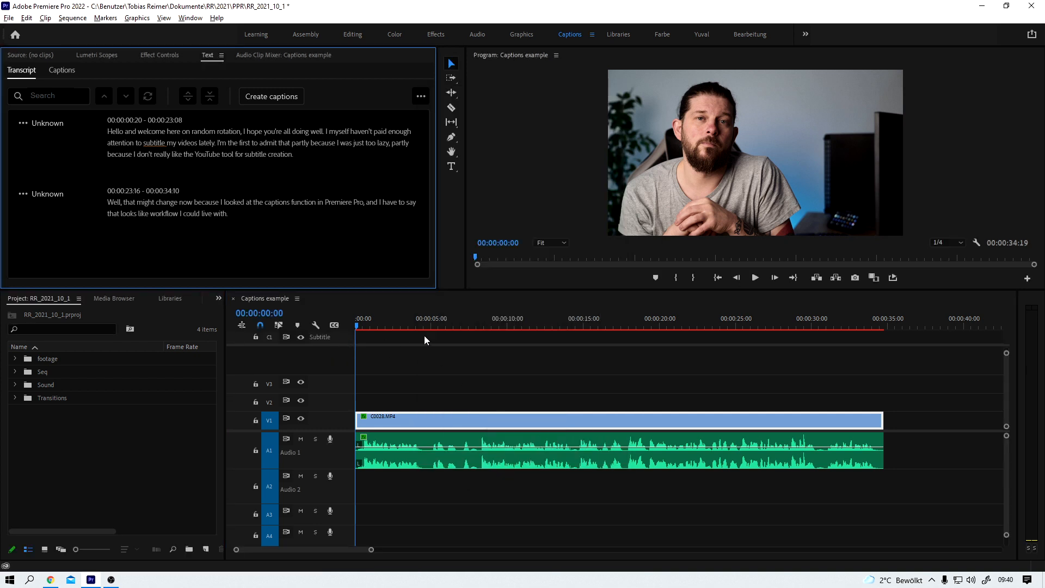
right_click(340, 338)
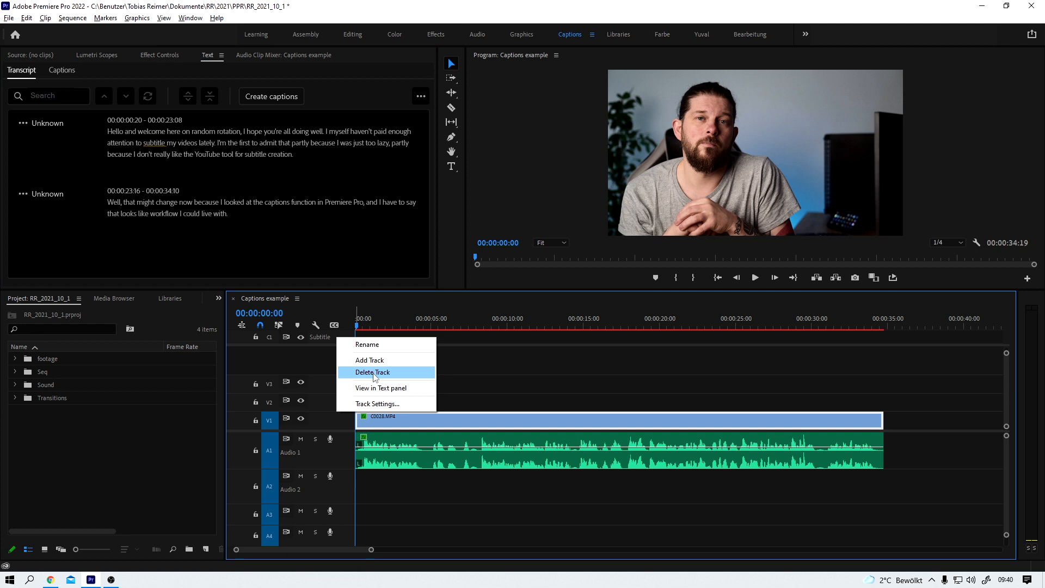
click(374, 373)
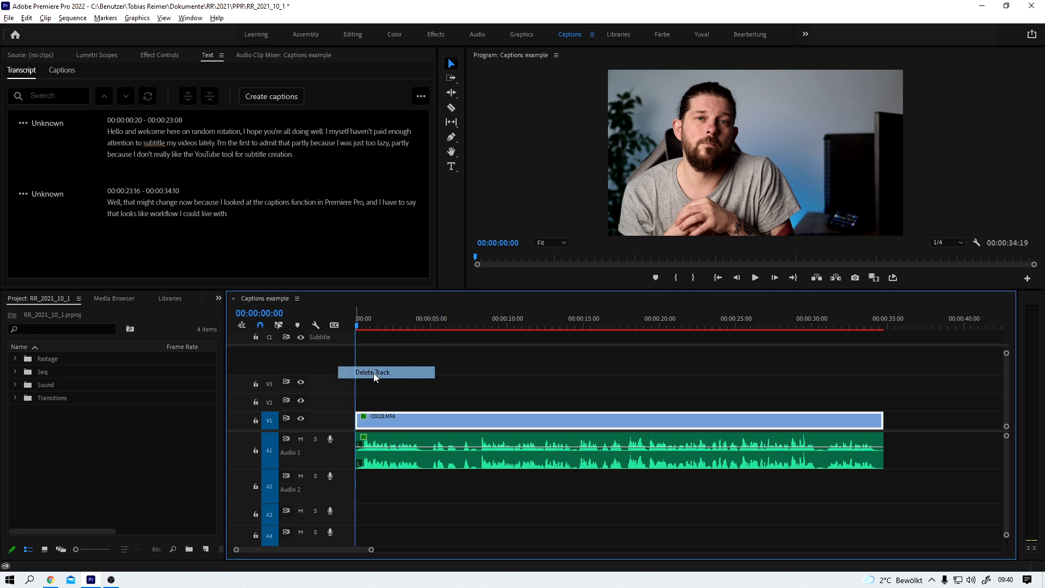
Step: Create captions from the sequence transcript with the Subtitle Default preset and play the captioned sequence through
click(265, 96)
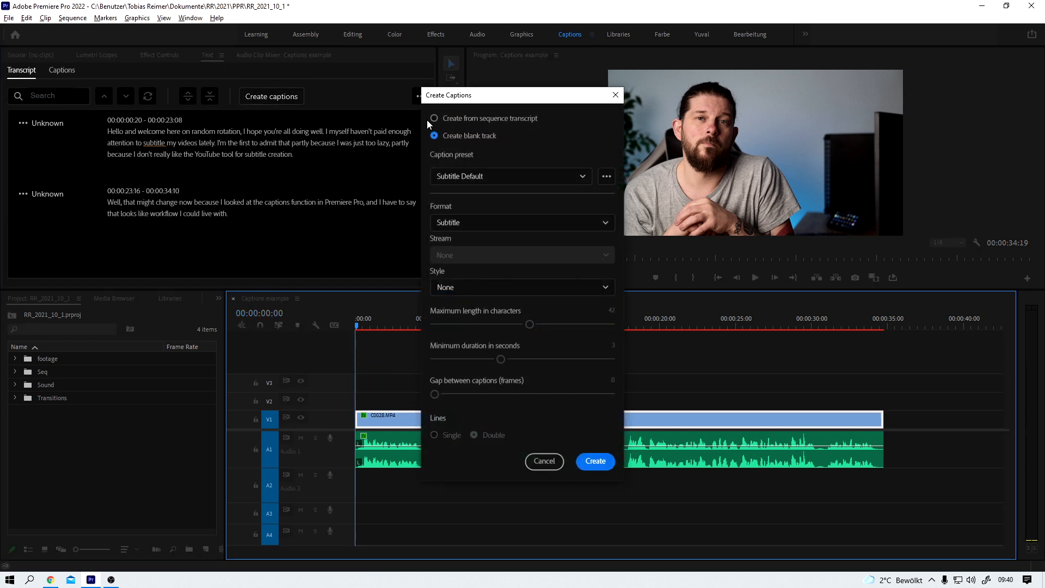
click(433, 120)
click(595, 461)
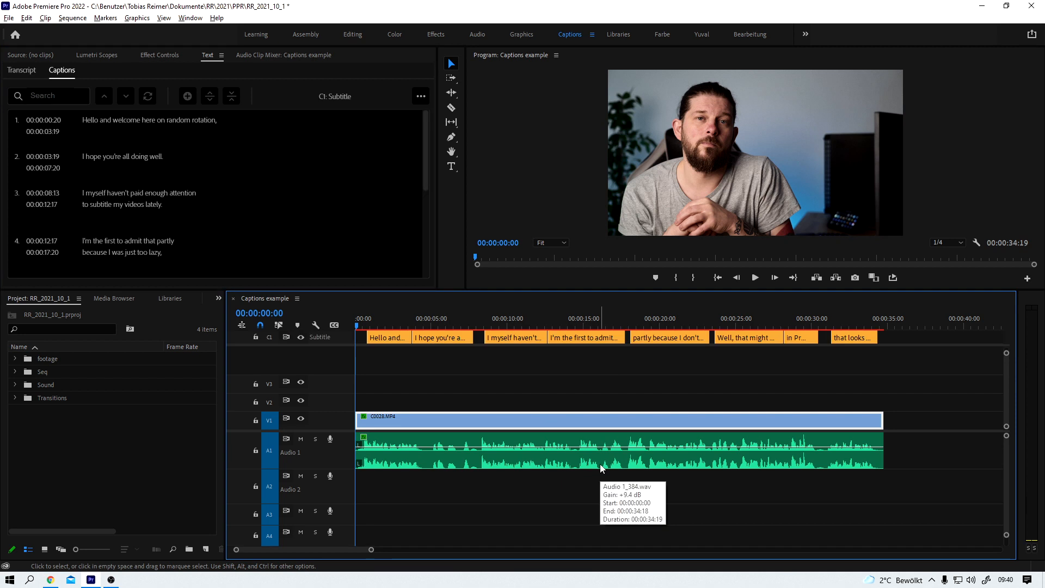
click(755, 278)
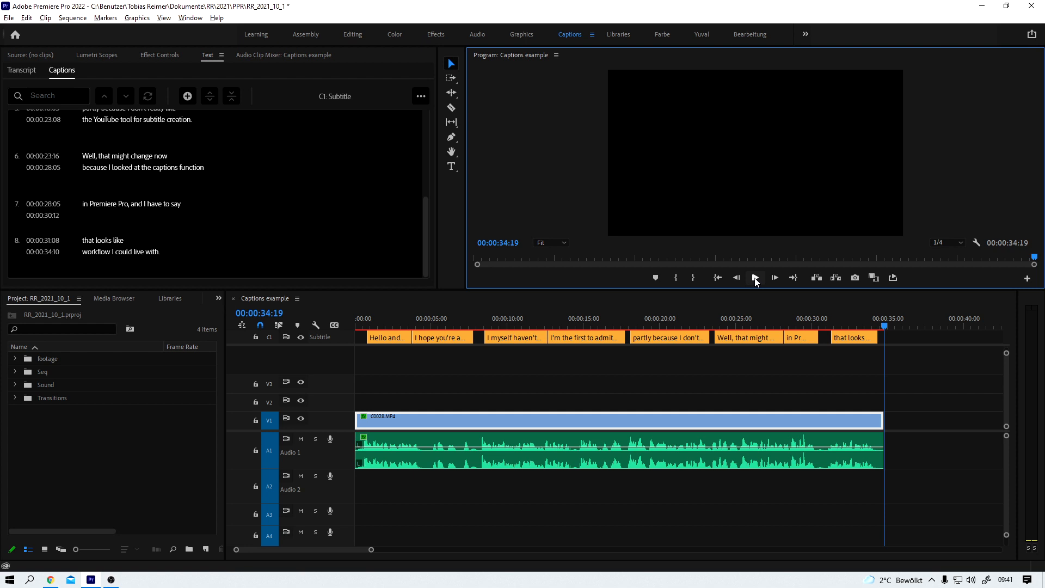
Step: Correct the last caption to read "that looks like a workflow I could live with." and play that passage
click(845, 317)
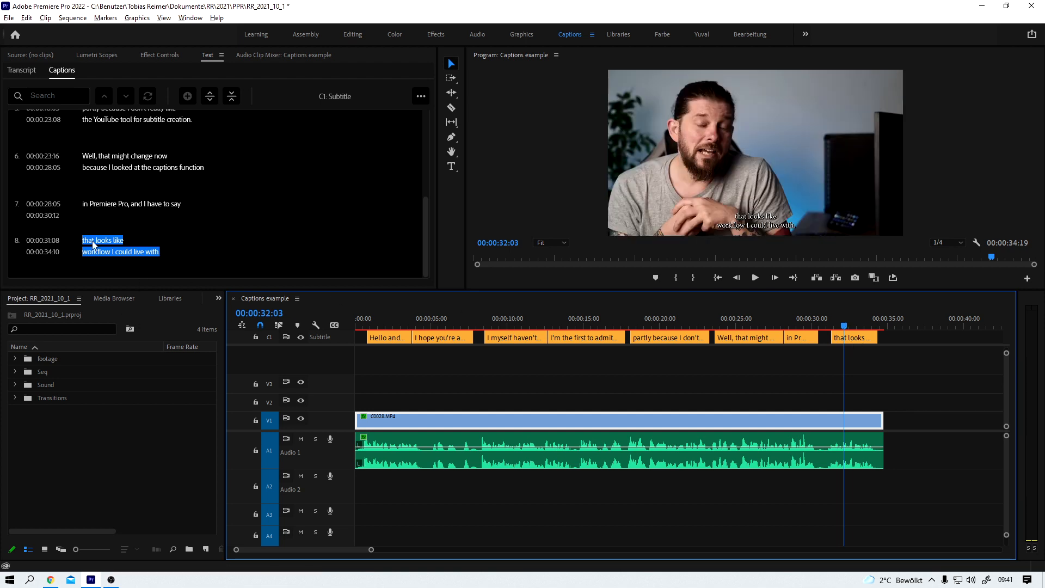
click(111, 241)
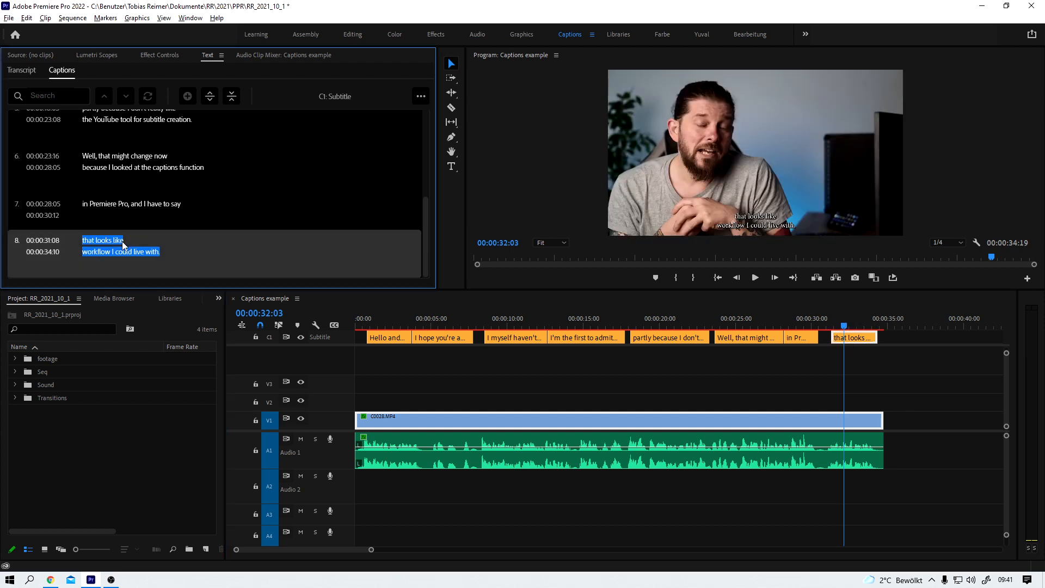
double_click(119, 250)
click(134, 234)
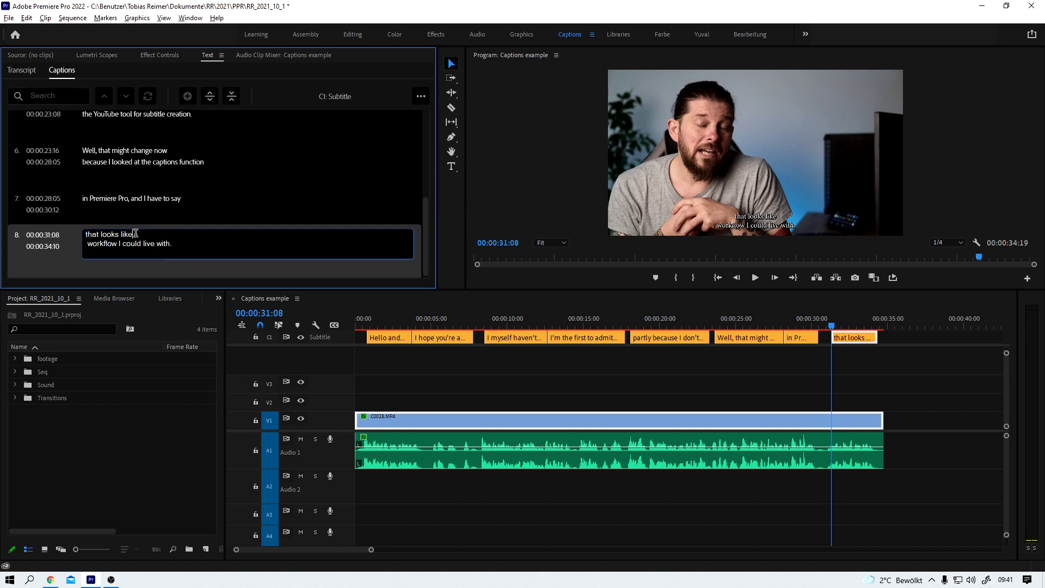
text(a)
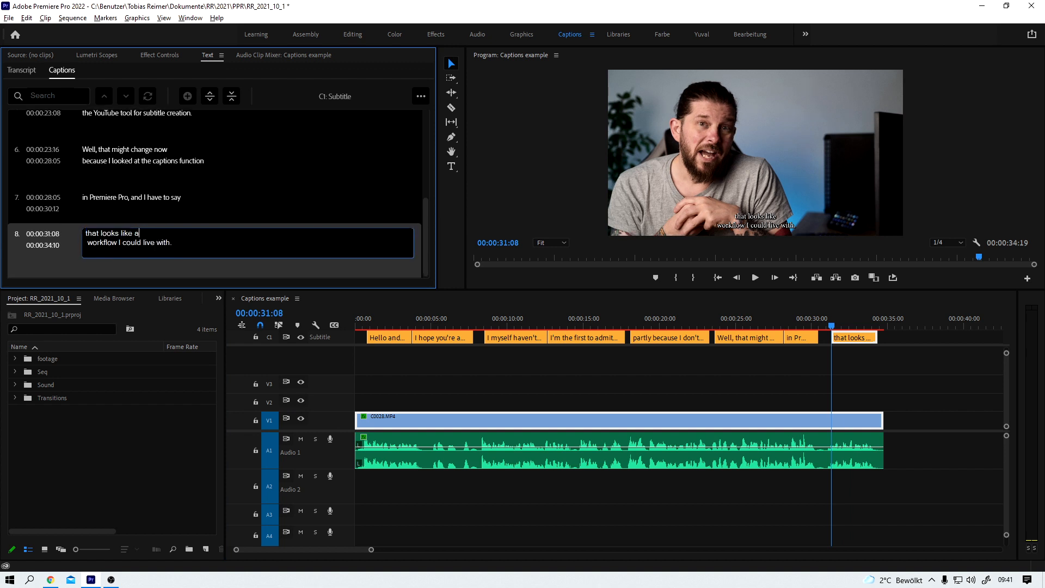
click(755, 278)
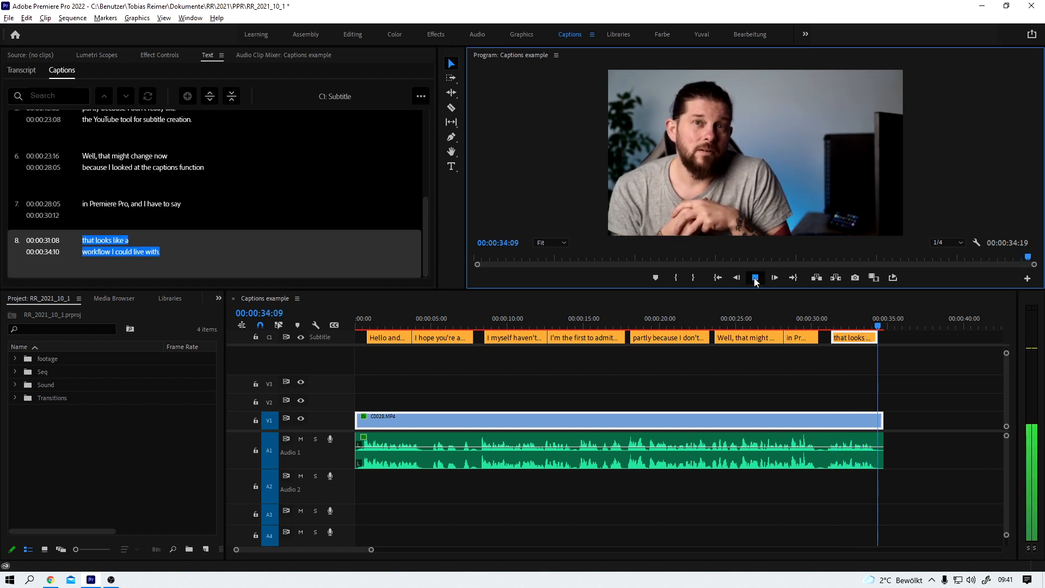
Step: Capitalize the channel name in the first caption so it reads "Hello and welcome here on Random Rotation,"
click(388, 326)
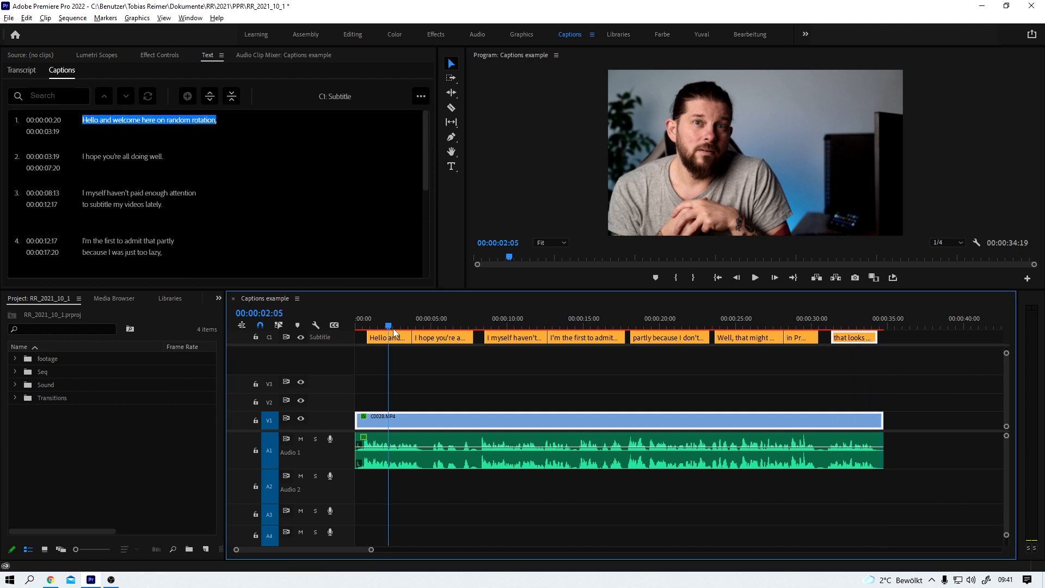
click(393, 336)
click(165, 121)
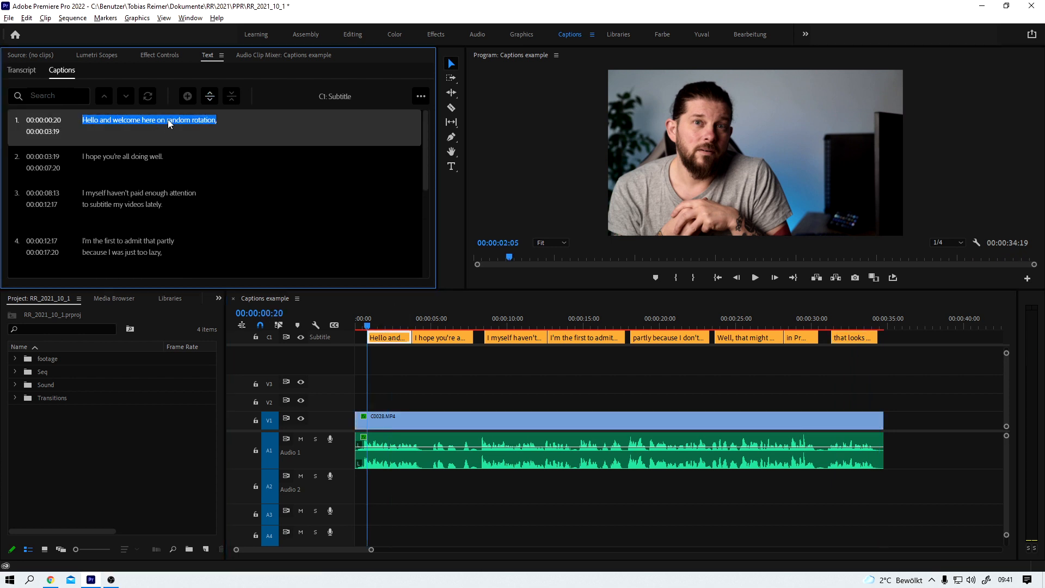
click(168, 121)
click(186, 123)
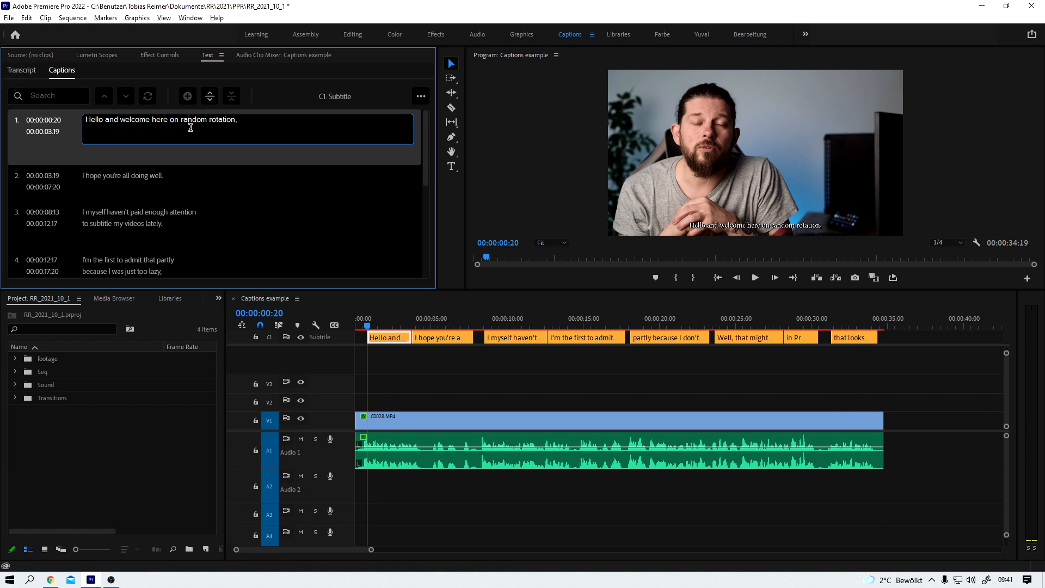
key(BackSpace)
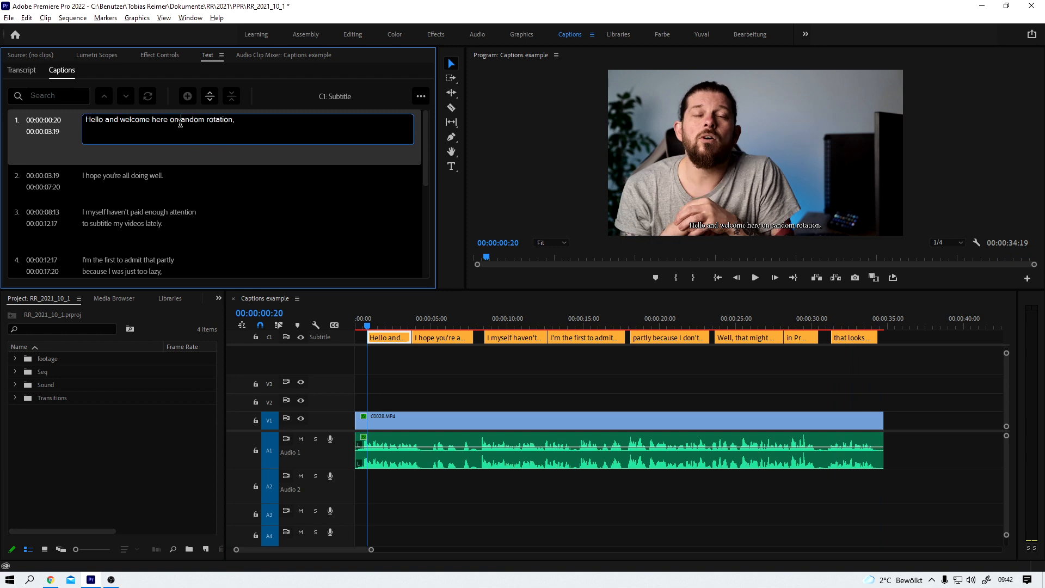
text(R)
key(shift+Left)
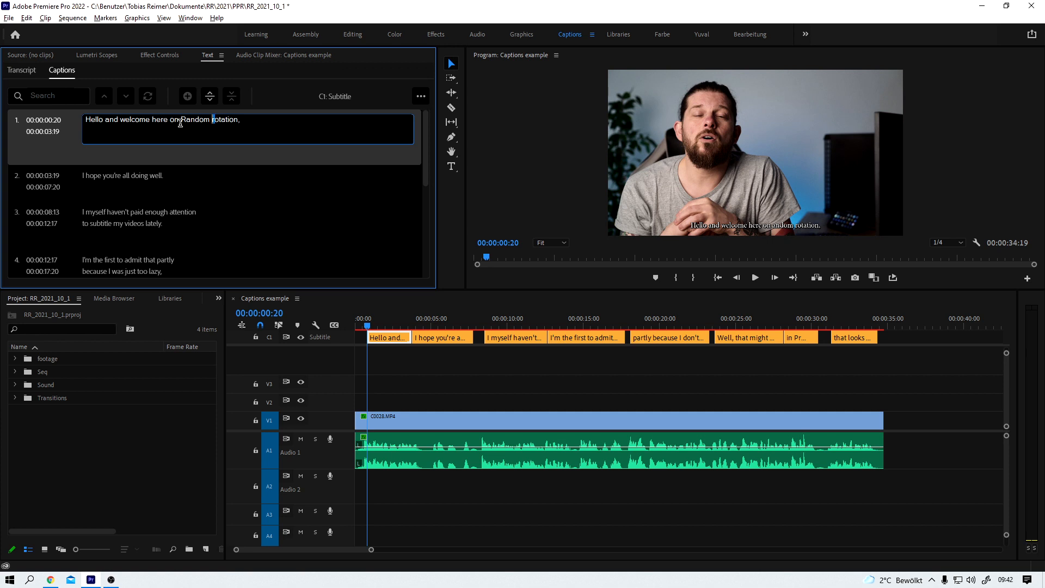
text(R)
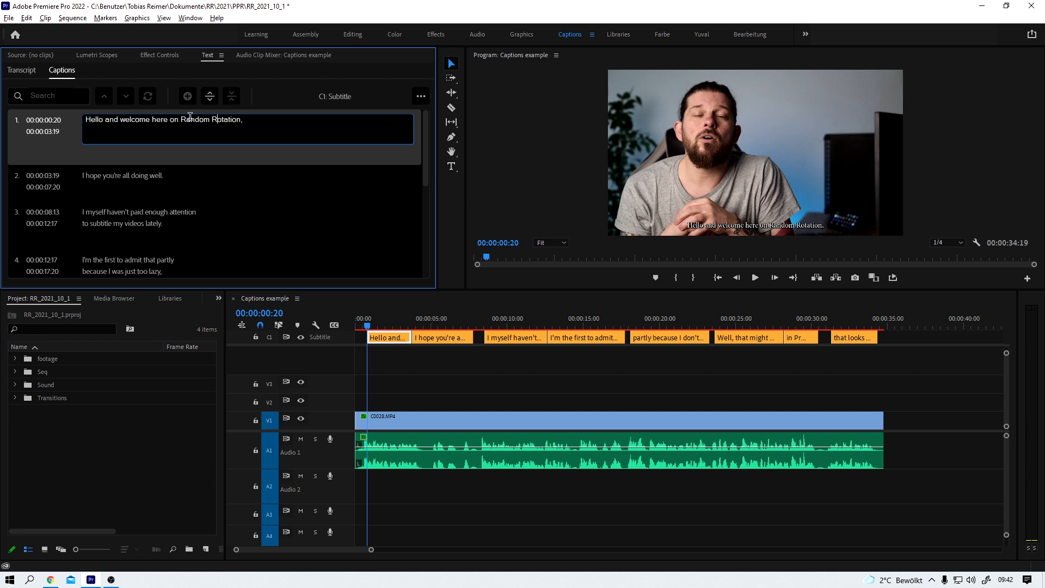
drag(181, 120, 239, 128)
click(194, 120)
Step: Go through captions 2 to 5 one by one and check their text against the video
click(144, 178)
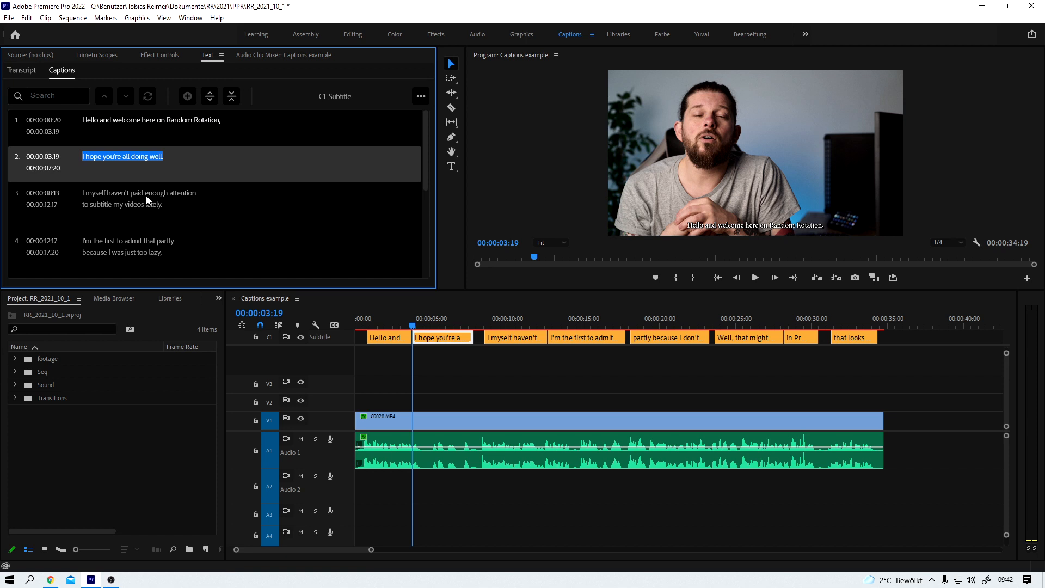
click(146, 201)
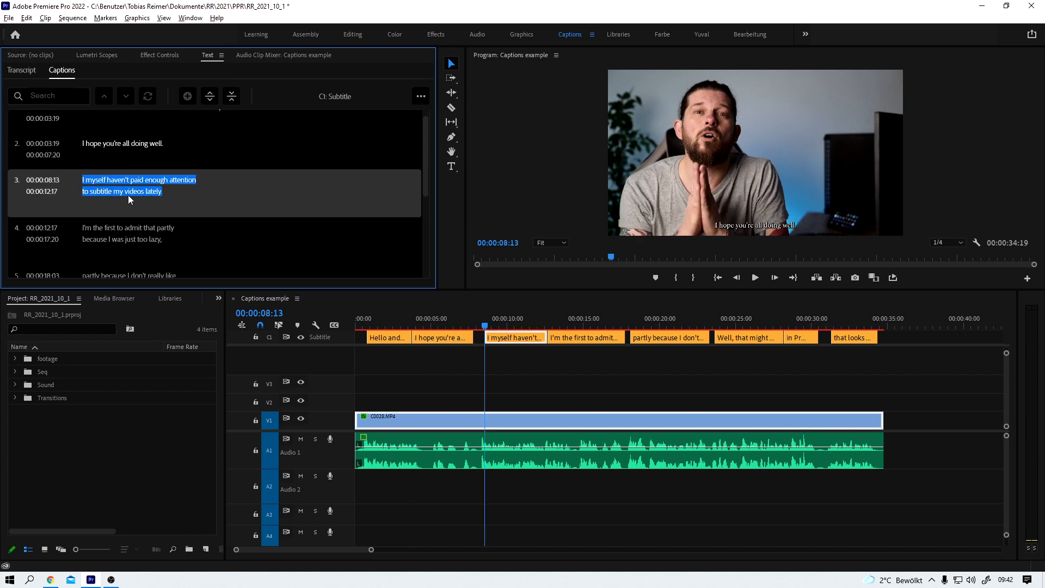
click(141, 228)
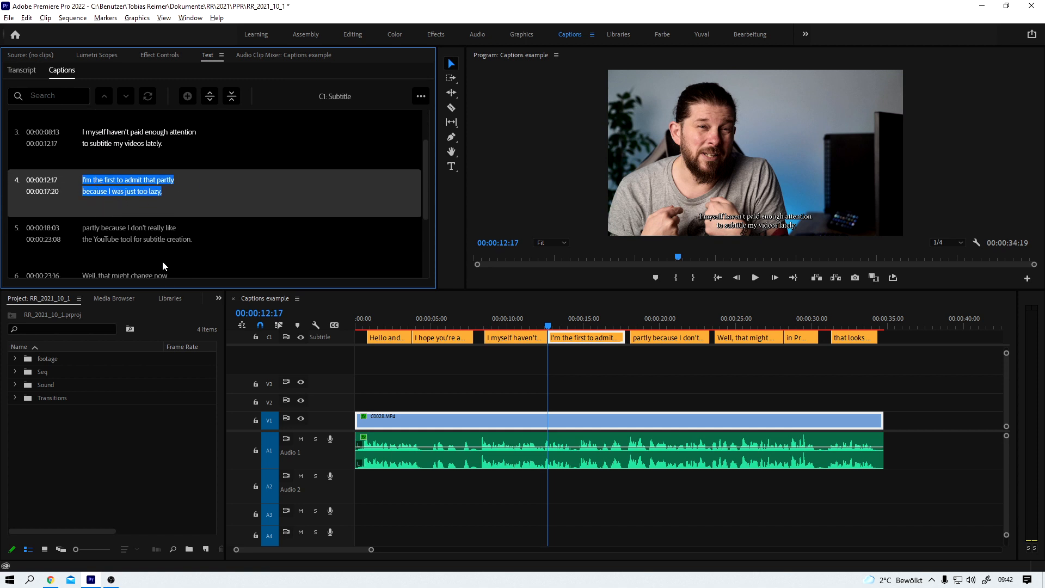
click(138, 229)
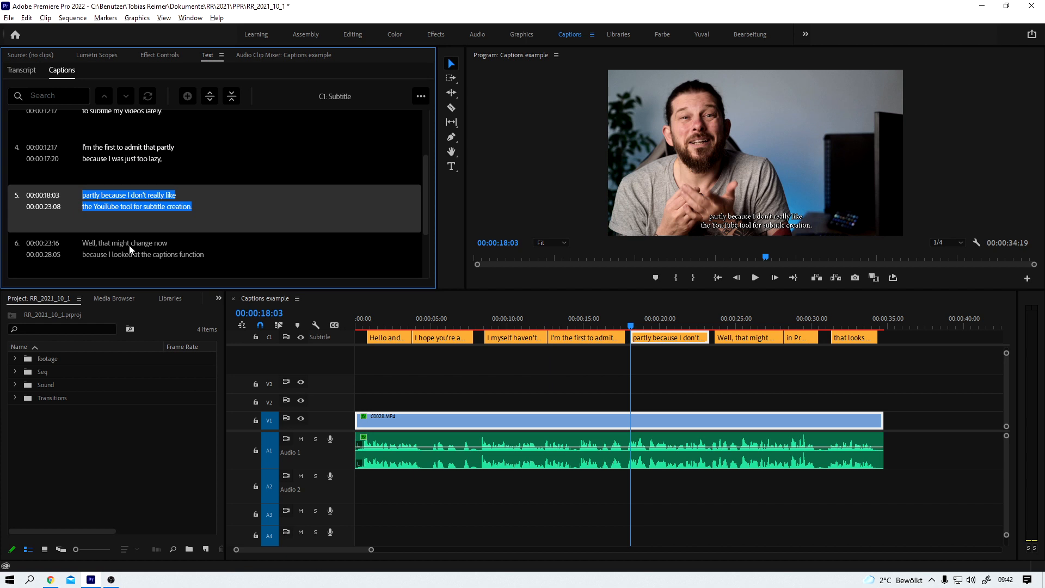
Step: Open the export options for the corrected captions
click(419, 99)
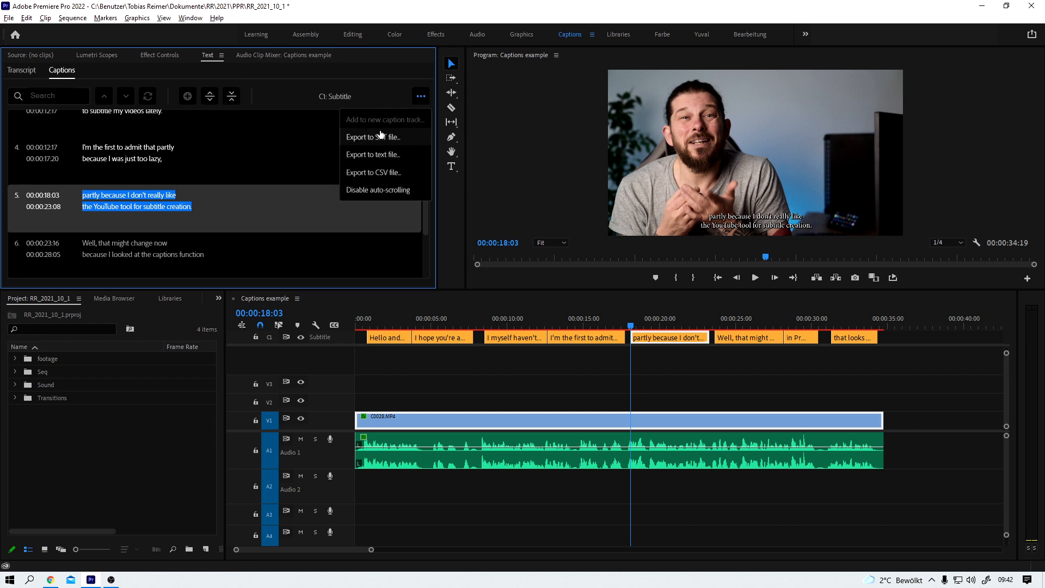